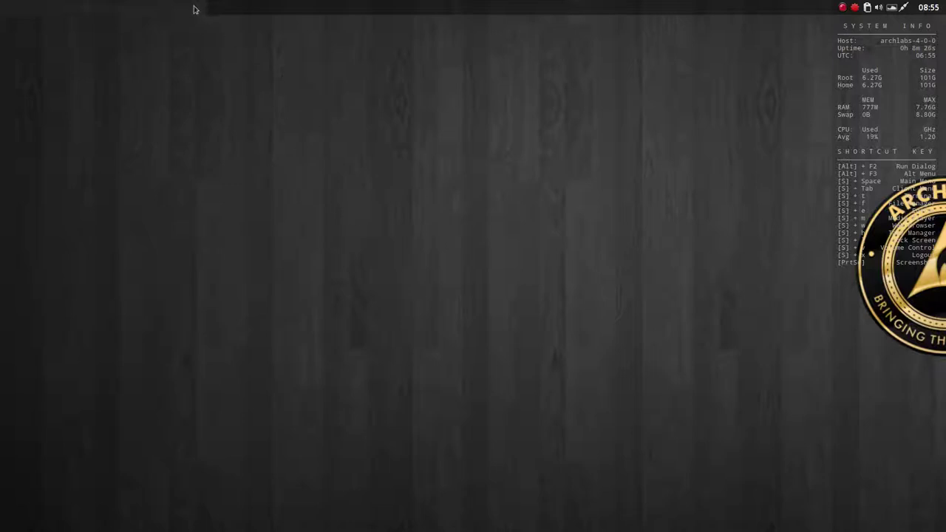
Switch back and forth through all four desktop workspaces to examine the workspace layout.
click(296, 9)
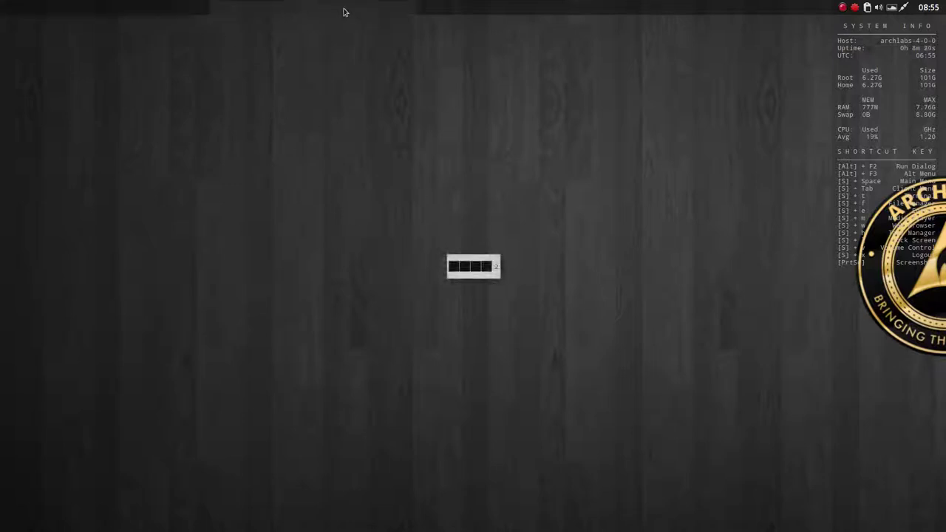
click(473, 9)
click(673, 9)
click(133, 6)
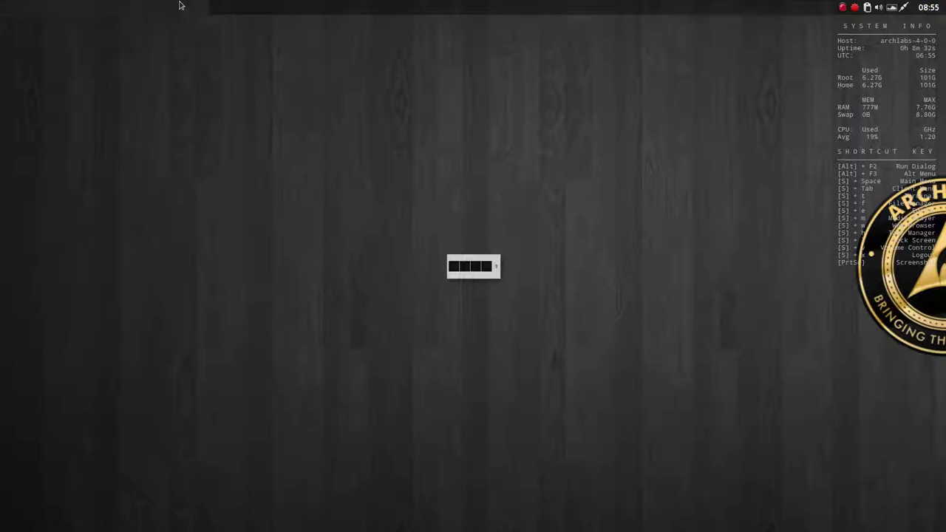
click(281, 8)
click(503, 9)
click(668, 9)
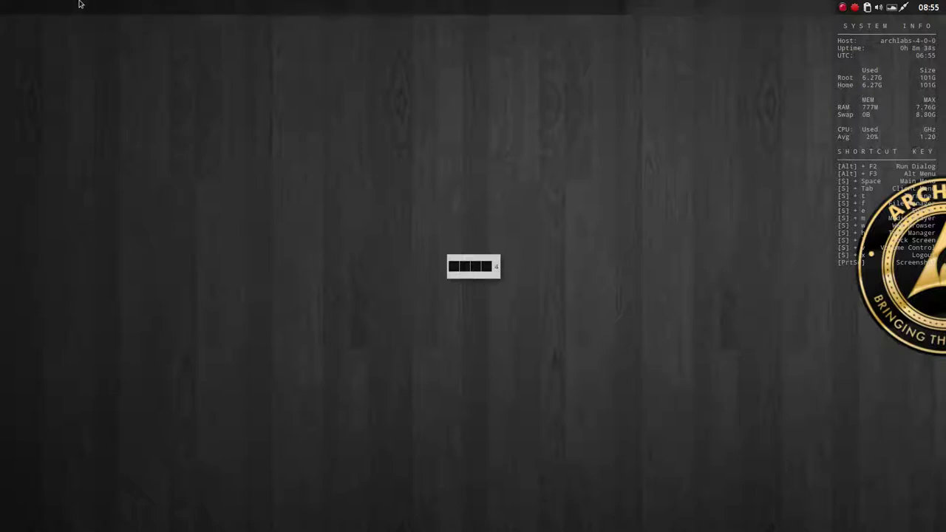
click(81, 6)
scroll(362, 309, down, 4)
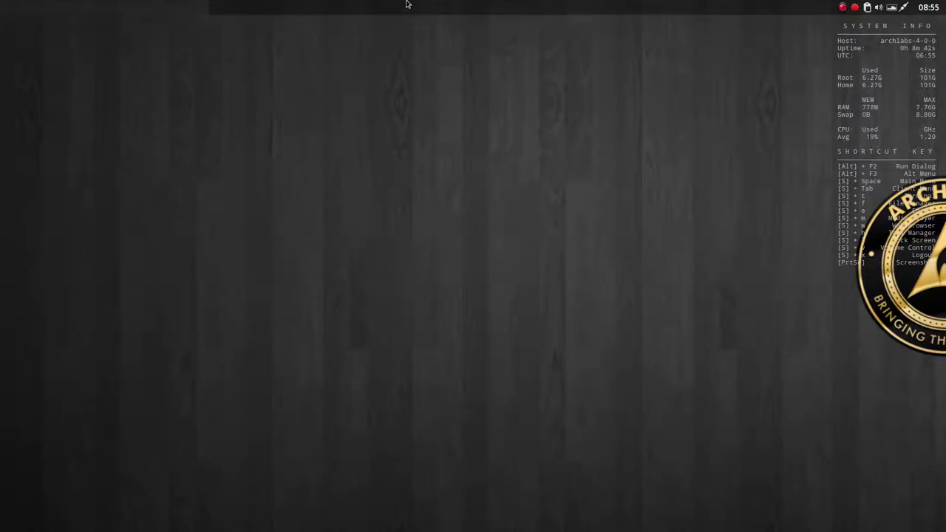
scroll(399, 4, down, 3)
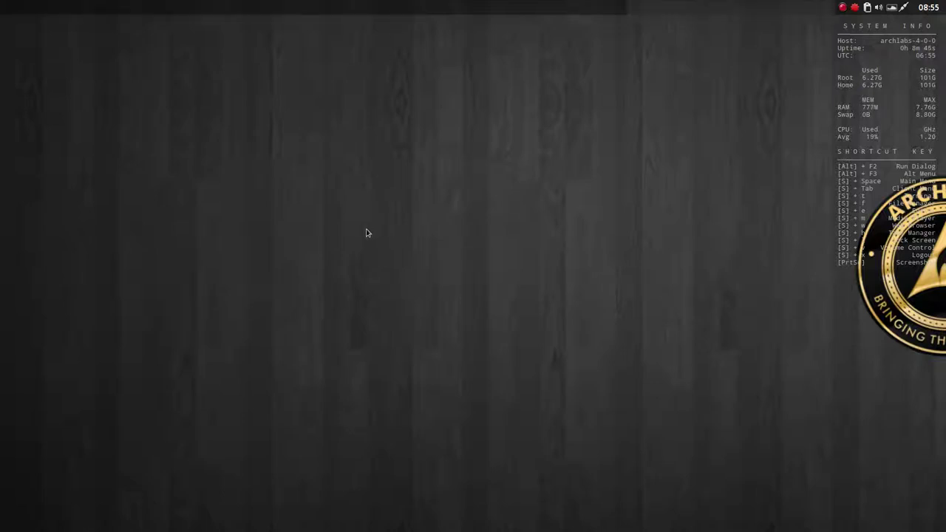
scroll(366, 233, up, 3)
scroll(365, 232, down, 1)
scroll(366, 232, down, 2)
scroll(366, 232, up, 3)
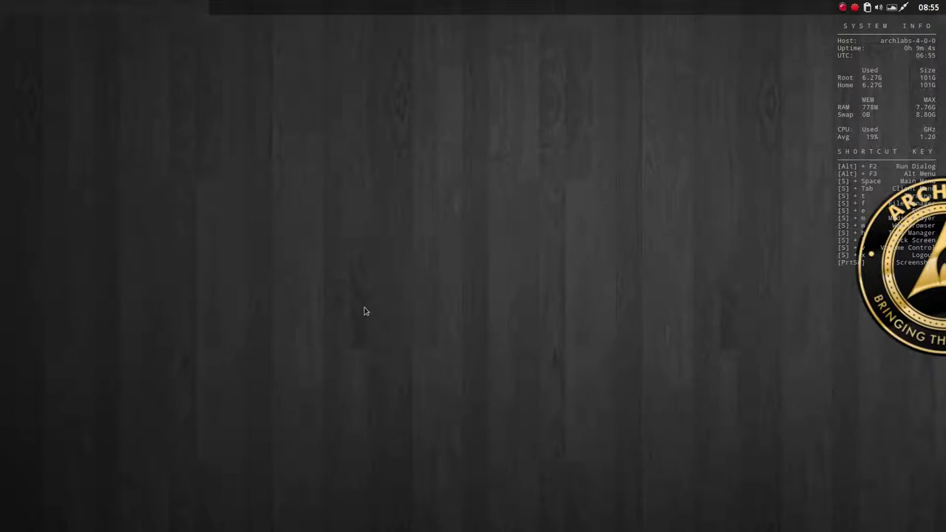
Open the wallpaper chooser and apply Wall4.png as the Zoomed Fill background for Screen 1.
right_click(378, 257)
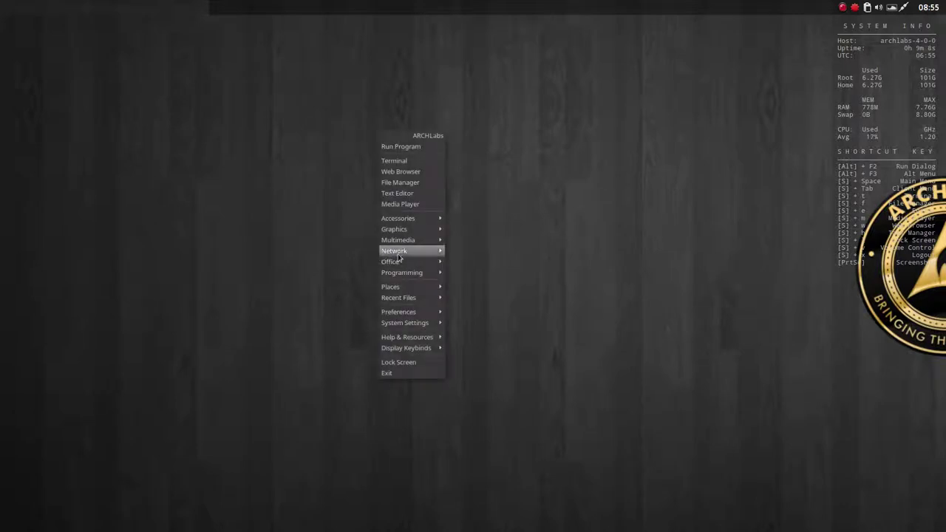
mouse_move(432, 312)
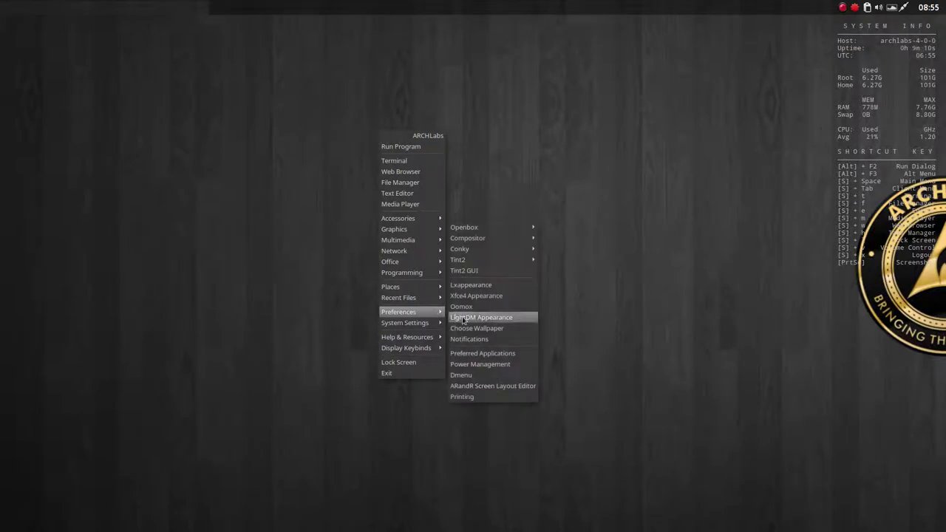
click(488, 328)
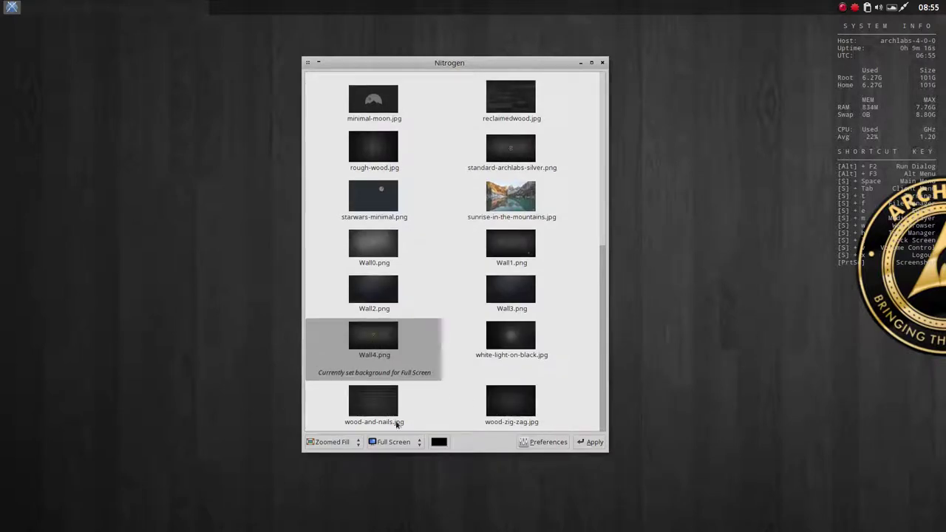
click(402, 442)
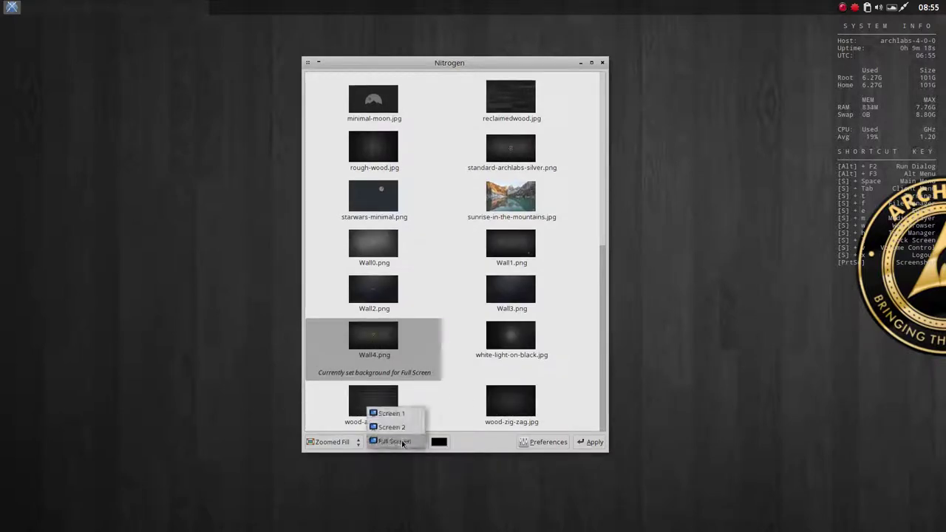
click(400, 414)
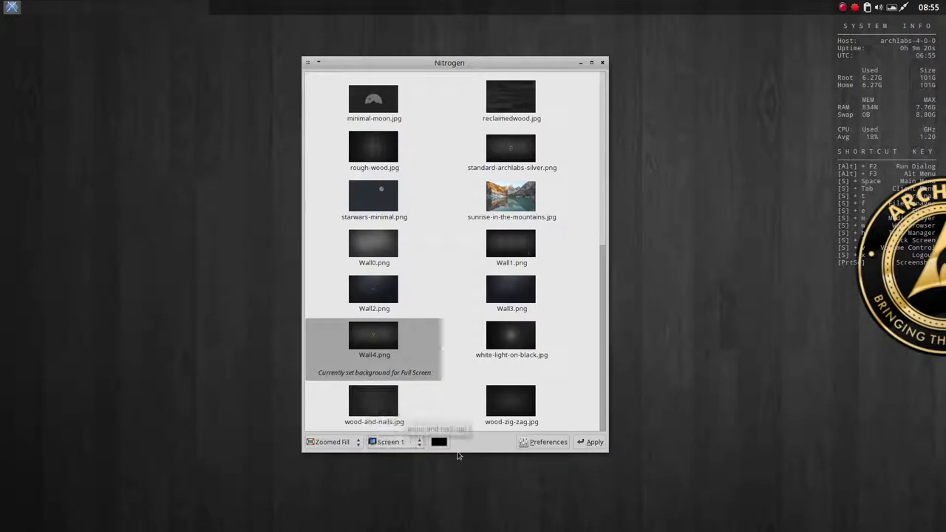
click(589, 442)
Apply Wall4.png as the Zoomed Fill background for Screen 2 and close the wallpaper chooser.
click(399, 442)
click(406, 455)
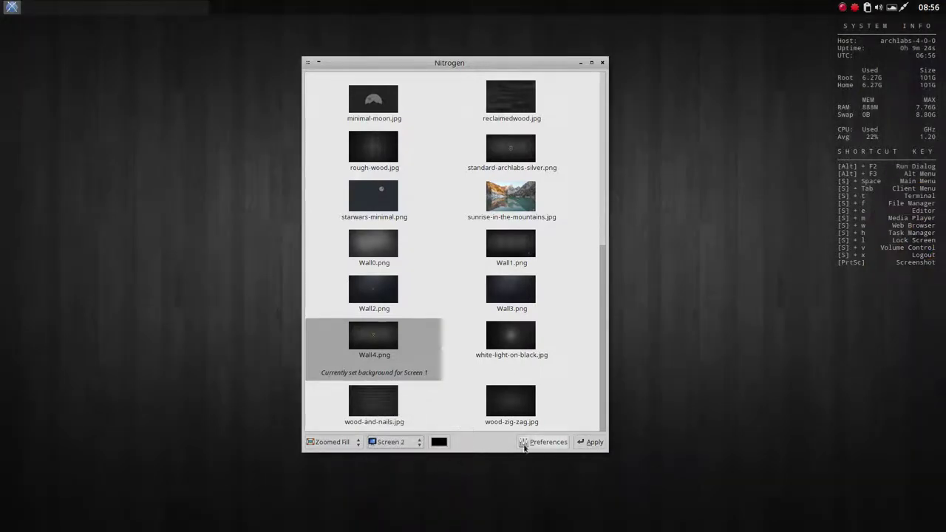
click(589, 442)
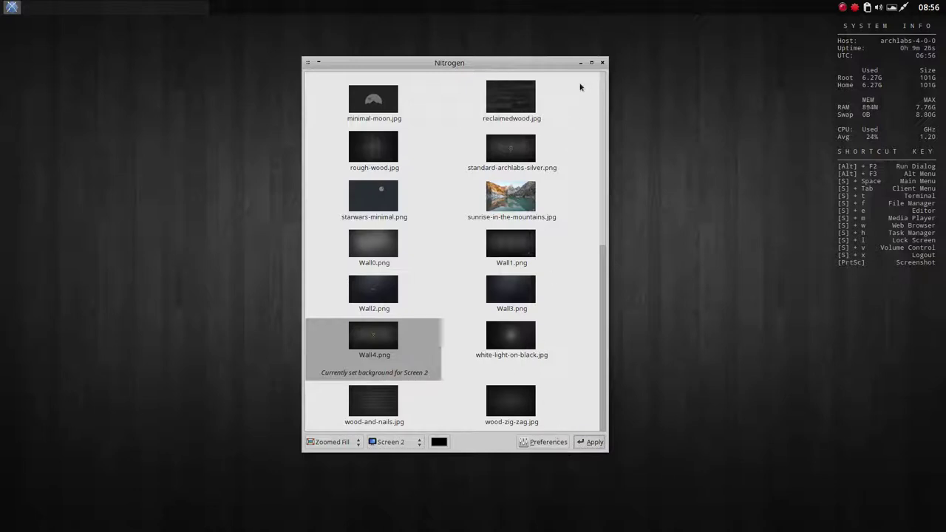
click(602, 62)
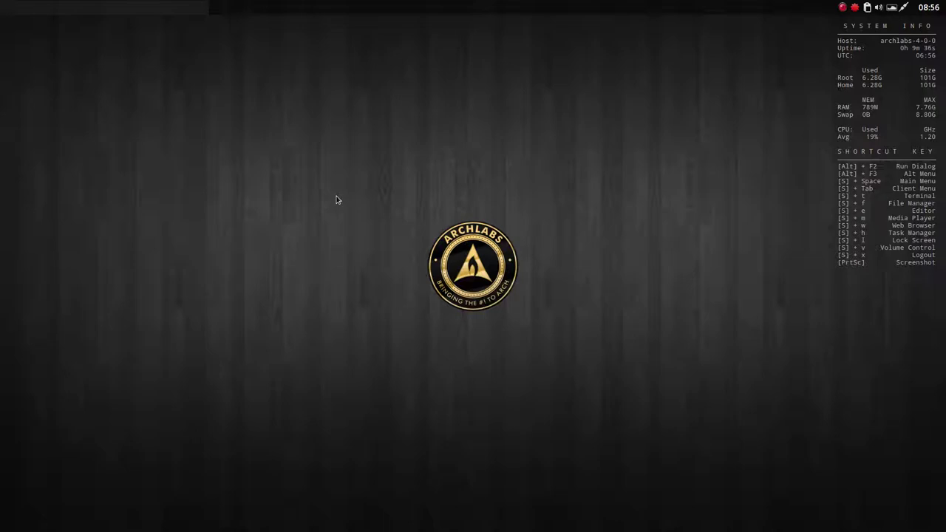
Open Openbox's menu.xml for editing and examine the Terminal item and its execute command.
right_click(250, 153)
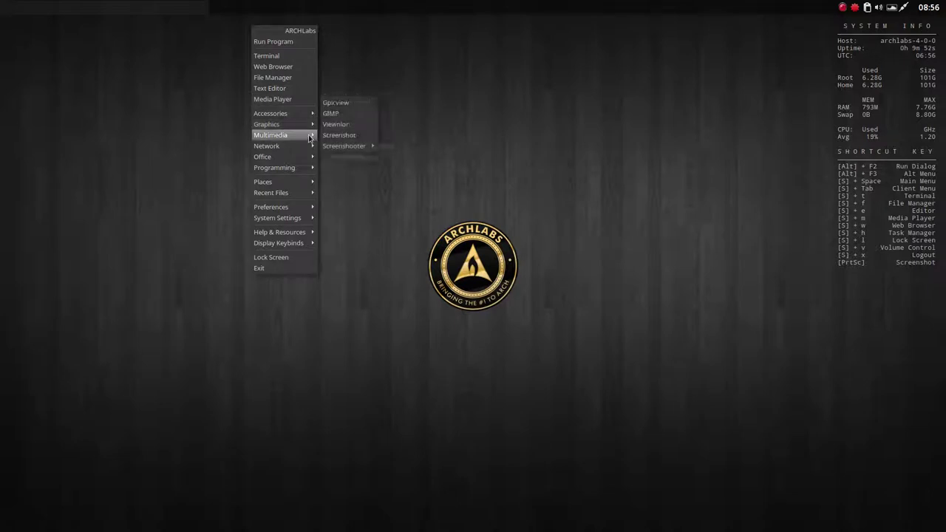
mouse_move(310, 138)
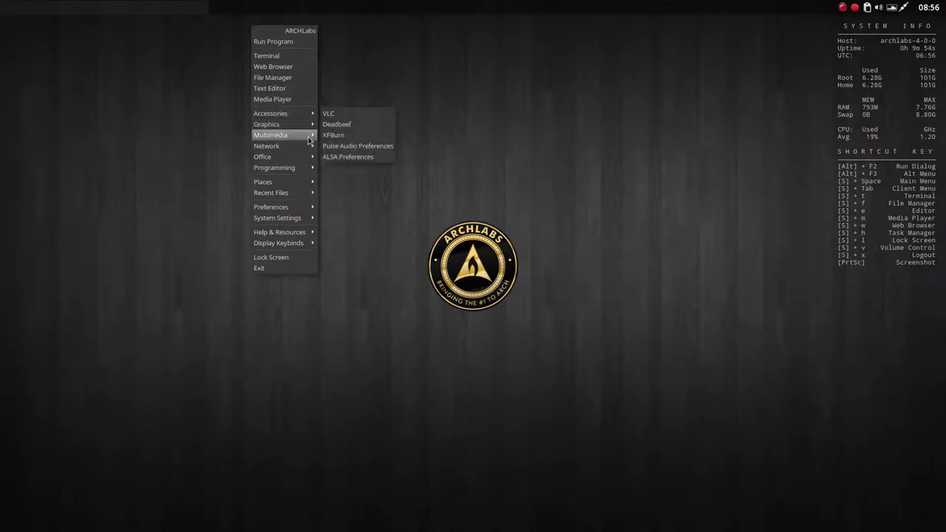
mouse_move(307, 208)
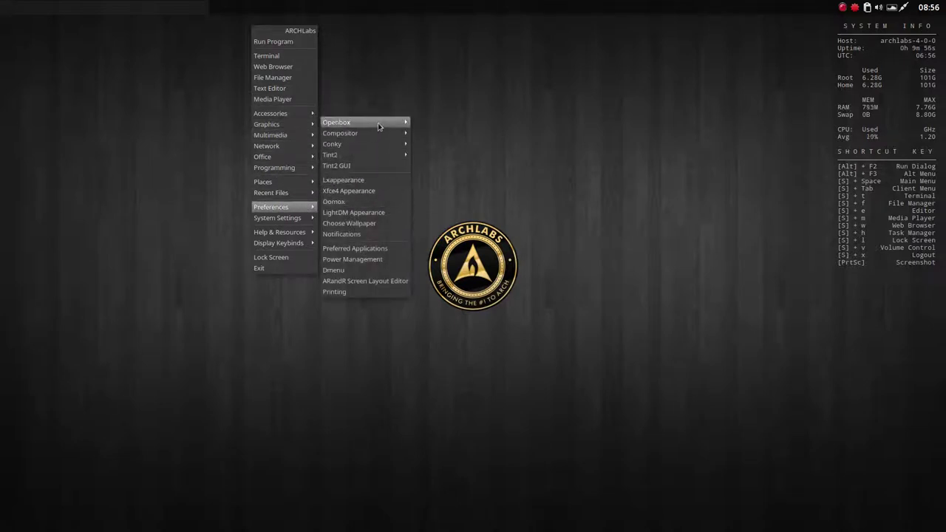
mouse_move(379, 127)
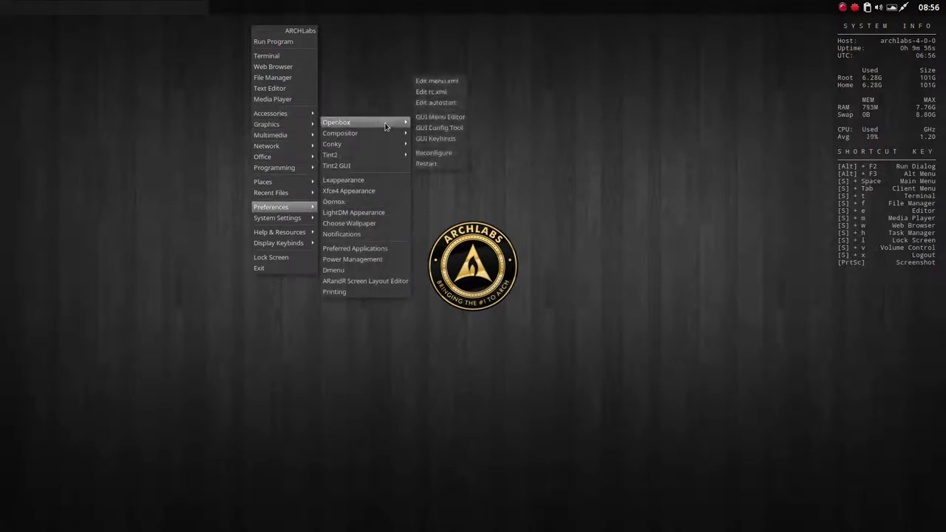
click(451, 83)
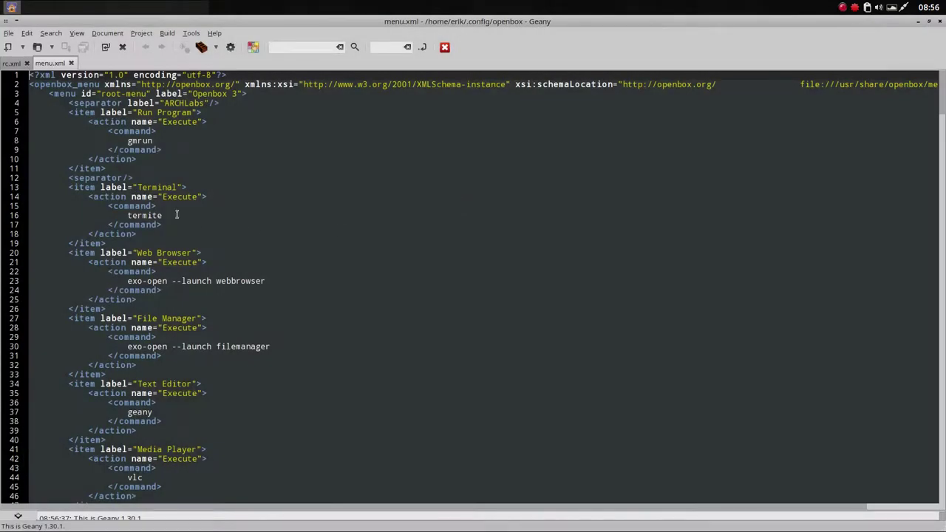
click(139, 189)
click(179, 197)
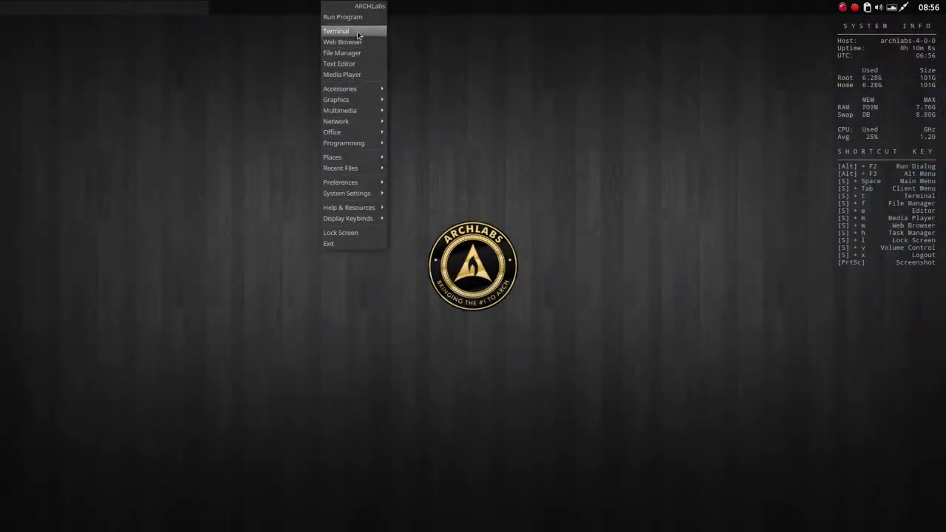
Launch the terminal from the desktop menu to test its entry, and close the terminal window.
click(358, 34)
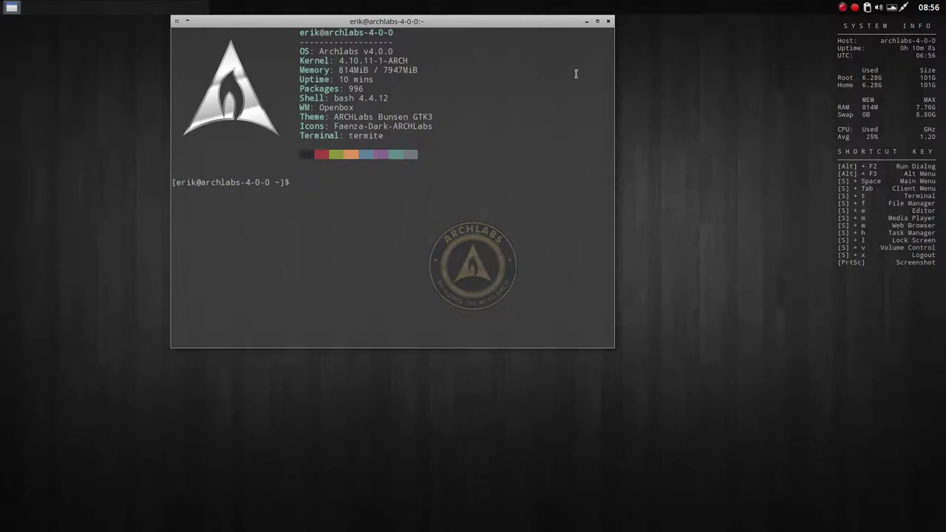
click(608, 21)
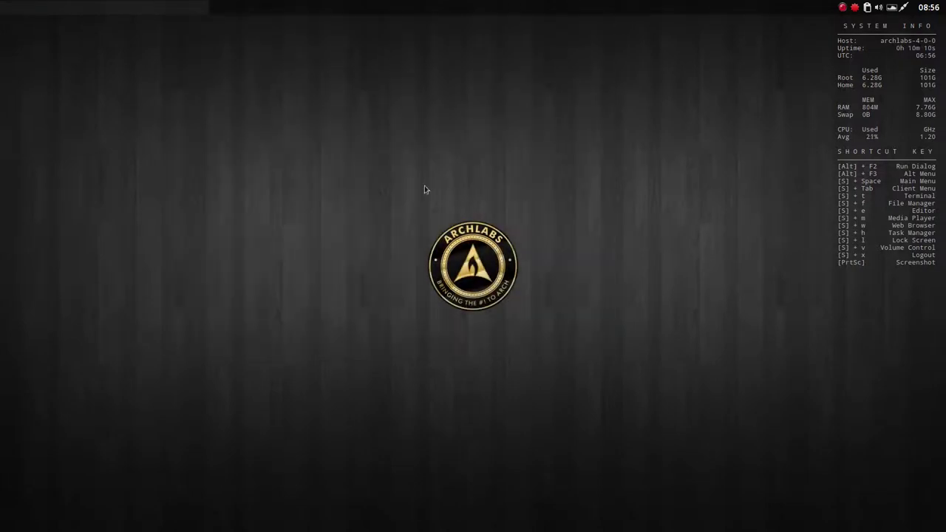
right_click(360, 179)
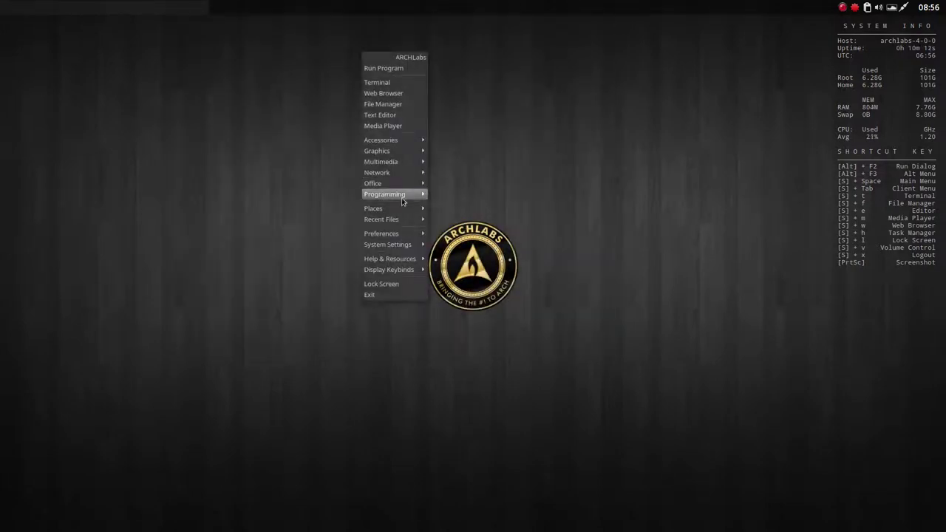
click(289, 393)
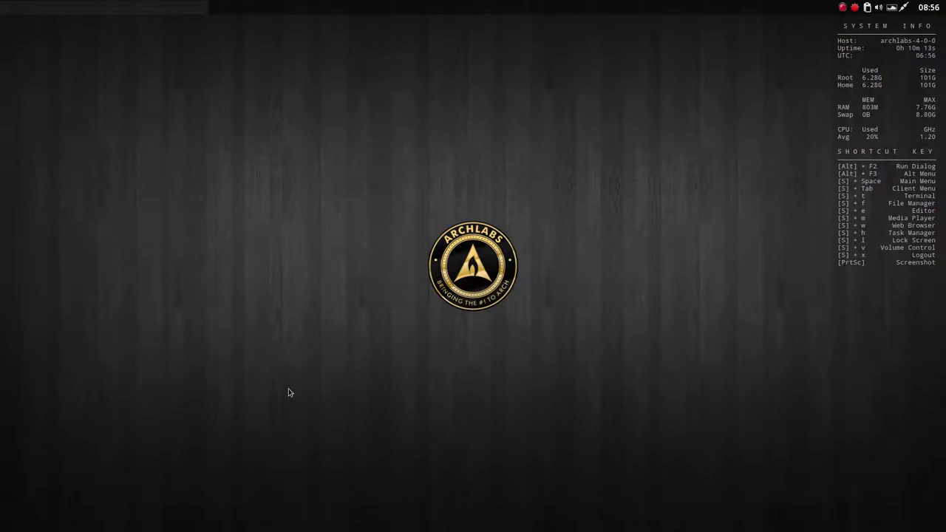
right_click(337, 361)
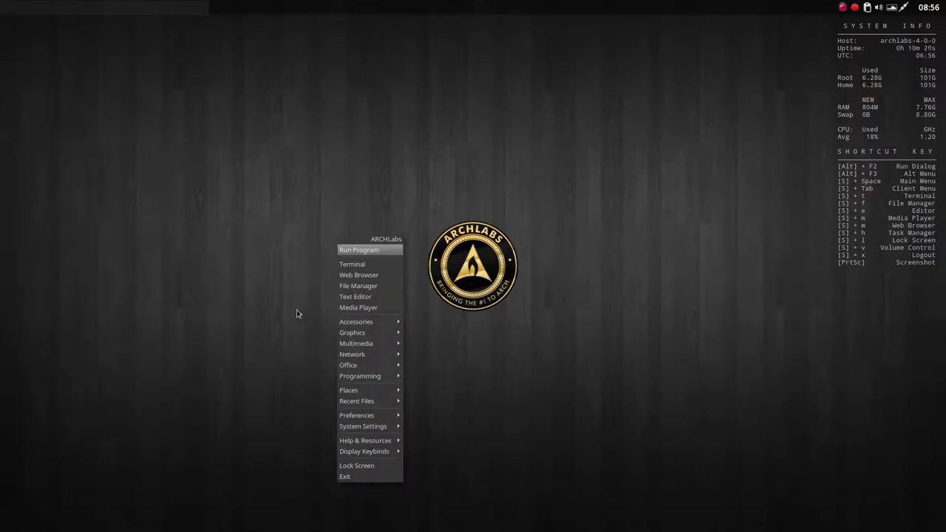
click(300, 338)
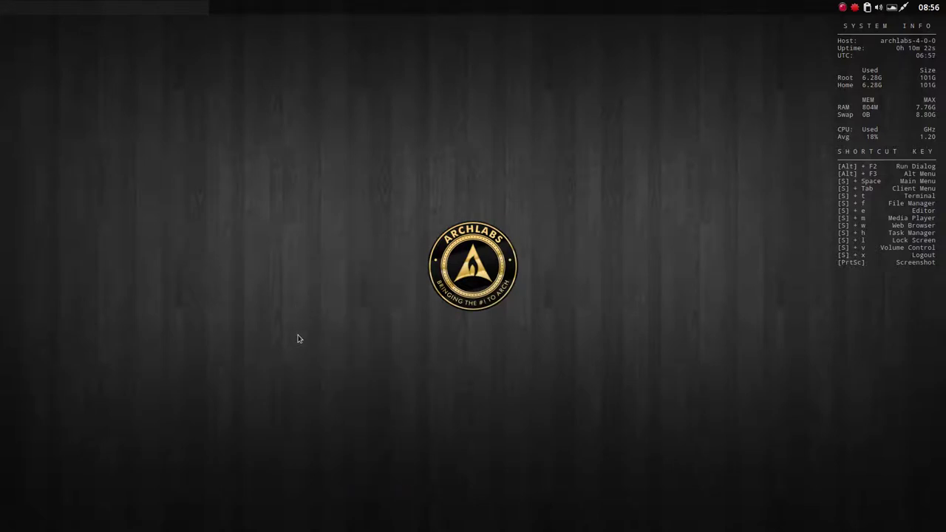
right_click(300, 339)
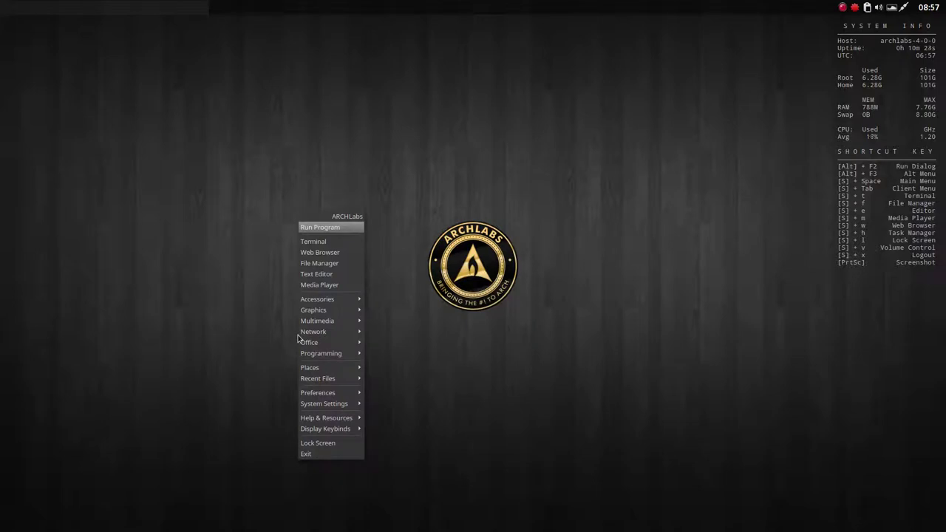
click(423, 169)
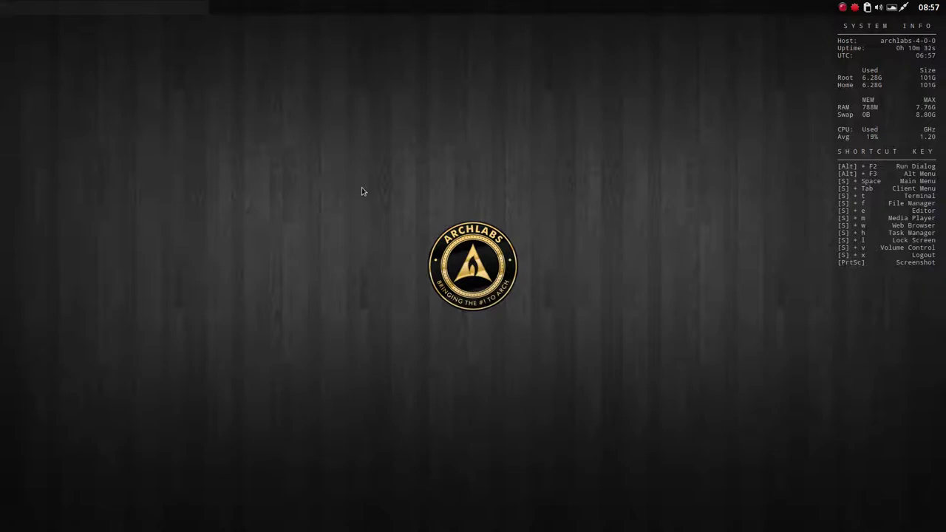
Bring up the run launcher, look up programs matching "fir" and clear the query.
key(alt+F2)
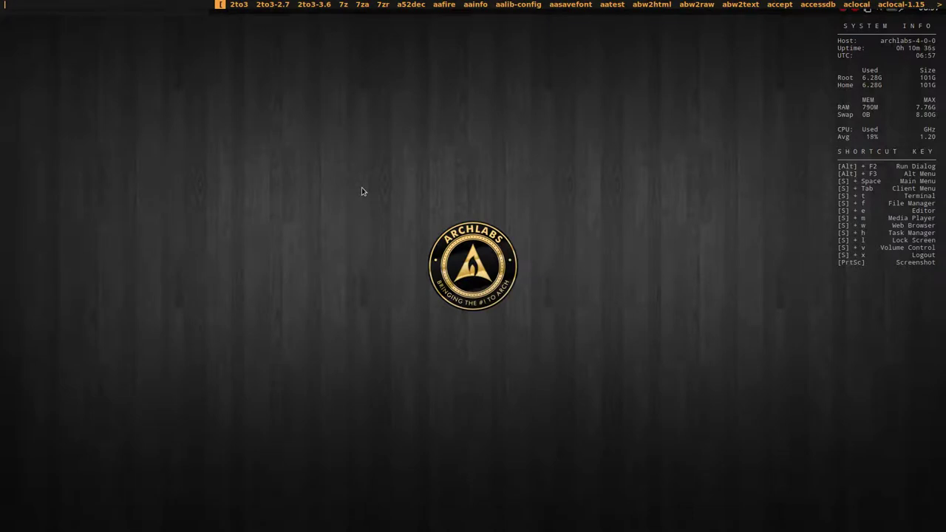
text(fir)
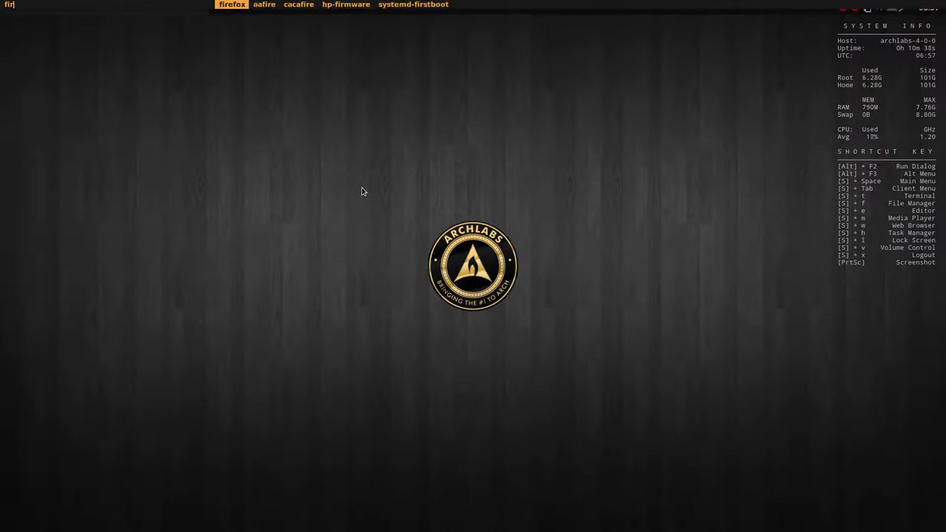
key(BackSpace)
key(BackSpace)
key(BackSpace)
Search the run launcher for "print" and browse forward and back through the matching programs.
text(print)
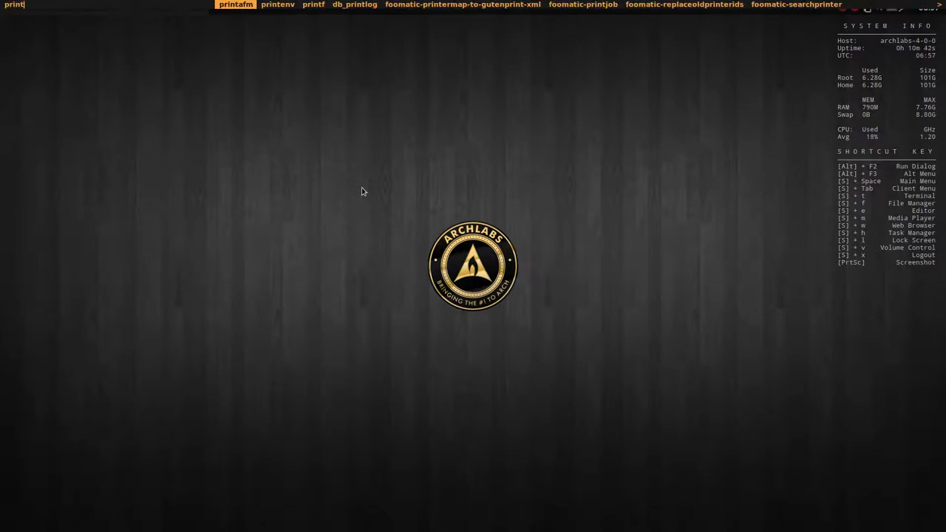
key(Right)
key(Right)
key(Right)
key(Right)
key(Right)
key(Right)
key(Right)
key(Right)
key(Right)
key(Right)
key(Right)
key(Right)
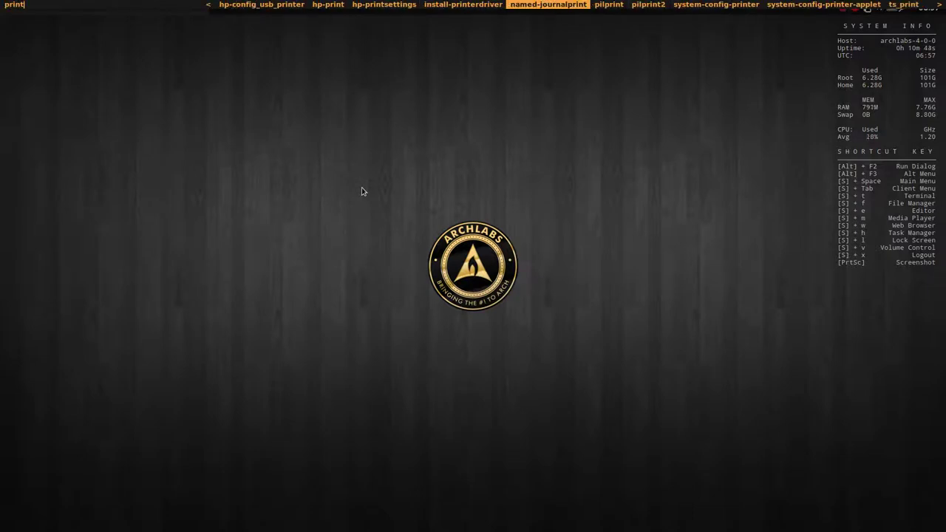
key(Left)
key(Left)
key(Left)
key(Left)
key(Left)
key(Left)
key(Left)
key(Left)
key(Left)
key(Left)
key(Left)
key(Left)
Replace the launcher query with "xfce4" to look over the matching programs, and dismiss the launcher.
key(BackSpace)
key(BackSpace)
key(BackSpace)
key(BackSpace)
key(BackSpace)
text(xfce4)
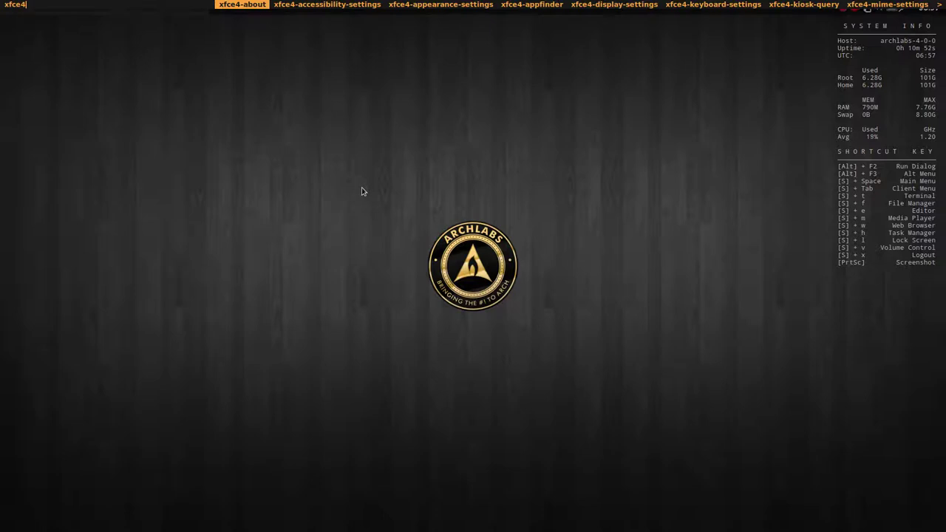
key(Escape)
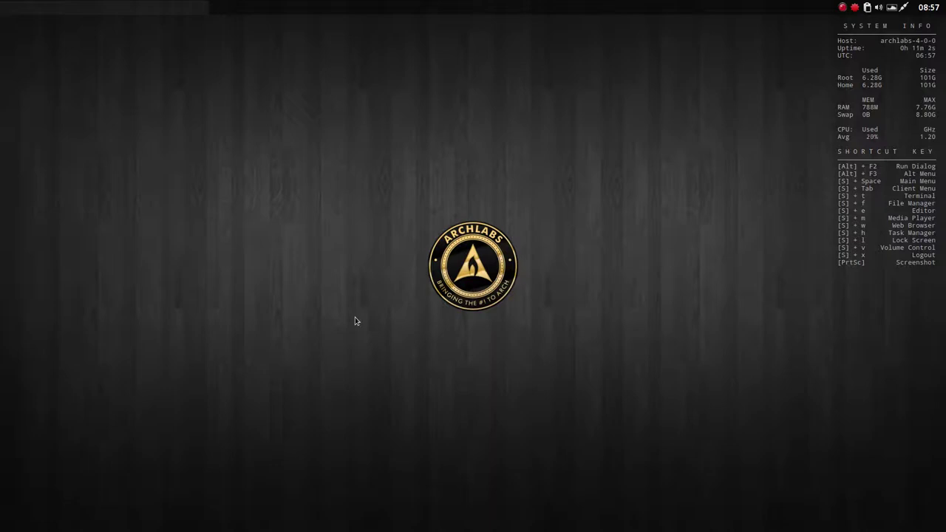
Bring up the session exit screen from the desktop menu and once more directly, cancelling it both times.
right_click(317, 237)
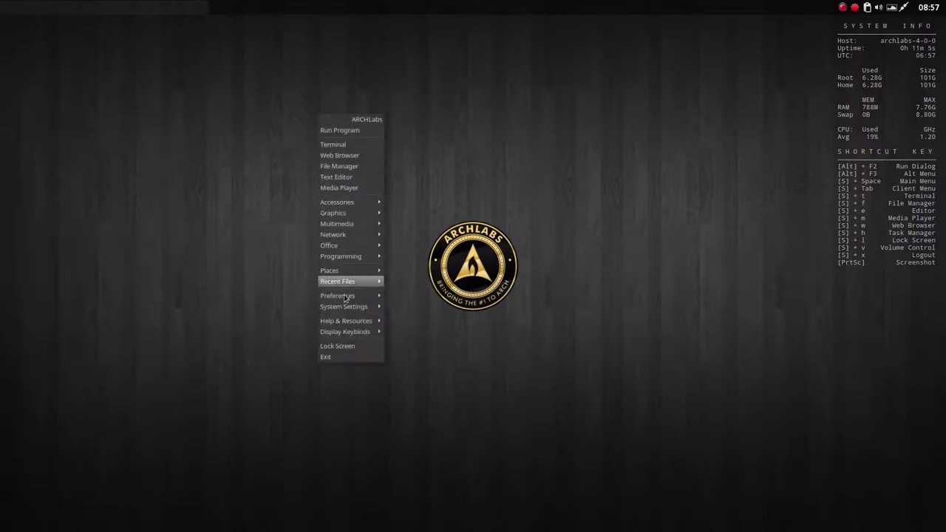
click(325, 358)
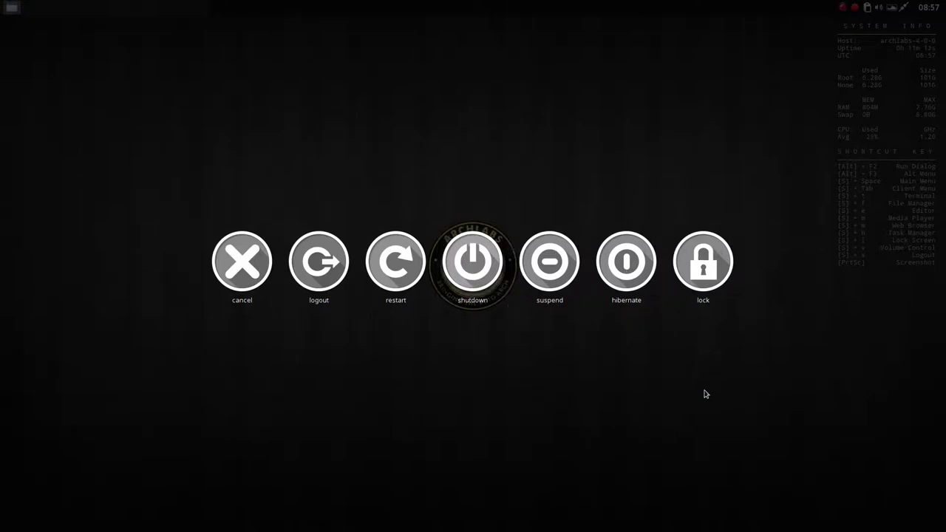
key(Escape)
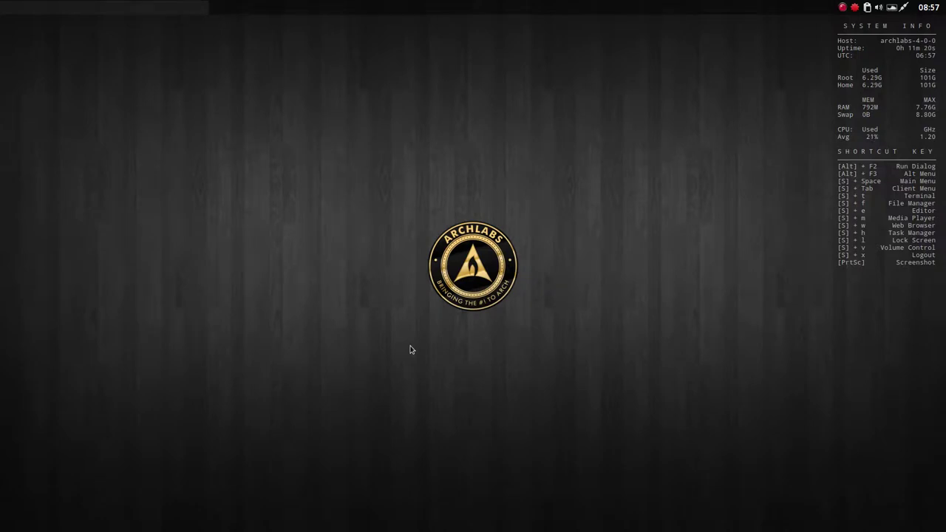
key(super+x)
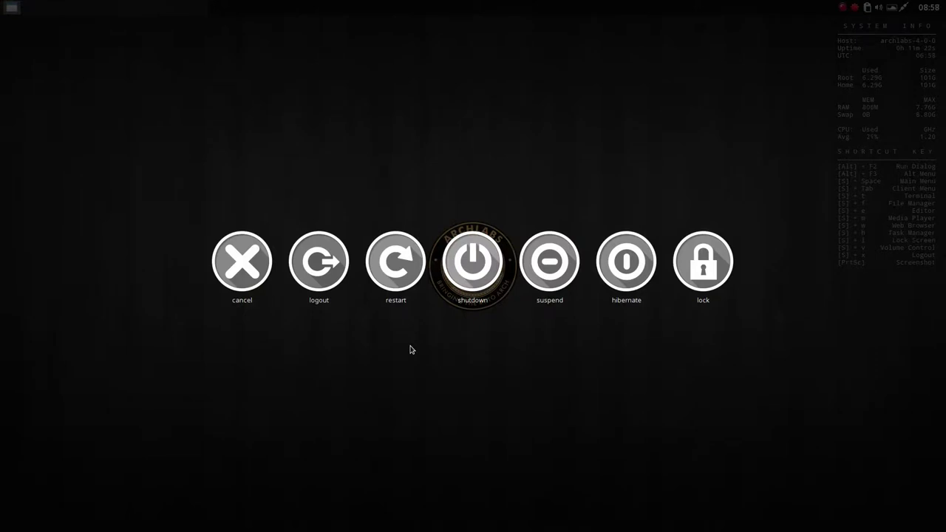
key(Escape)
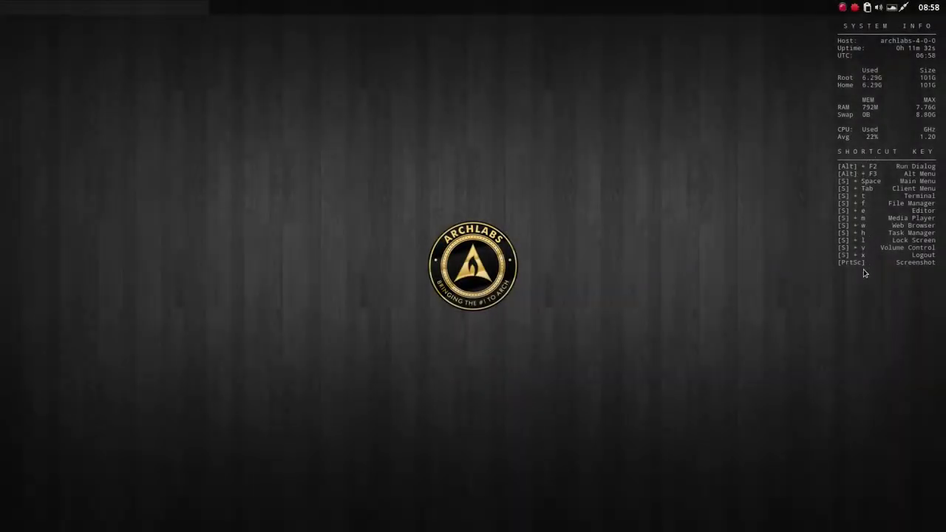
Display the Openbox keybinds in a new window, reposition it to look through the list, and close it.
right_click(181, 219)
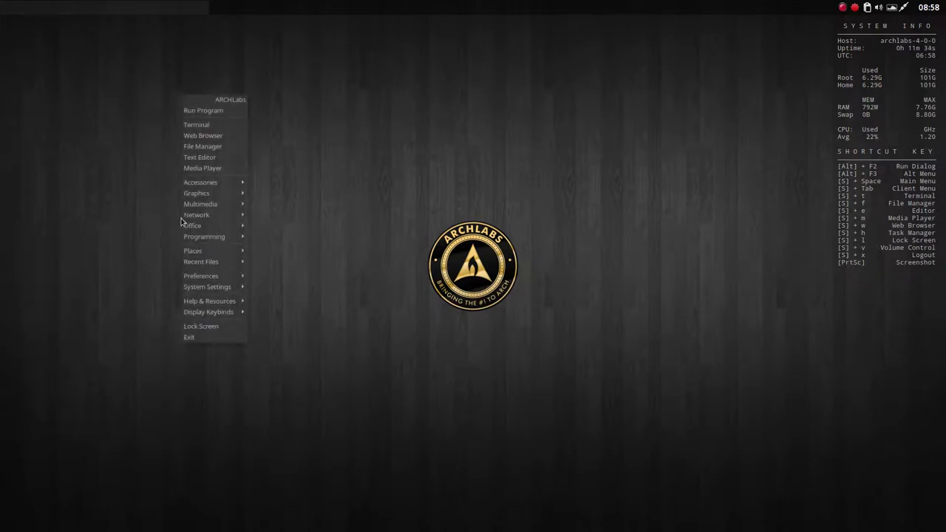
mouse_move(222, 312)
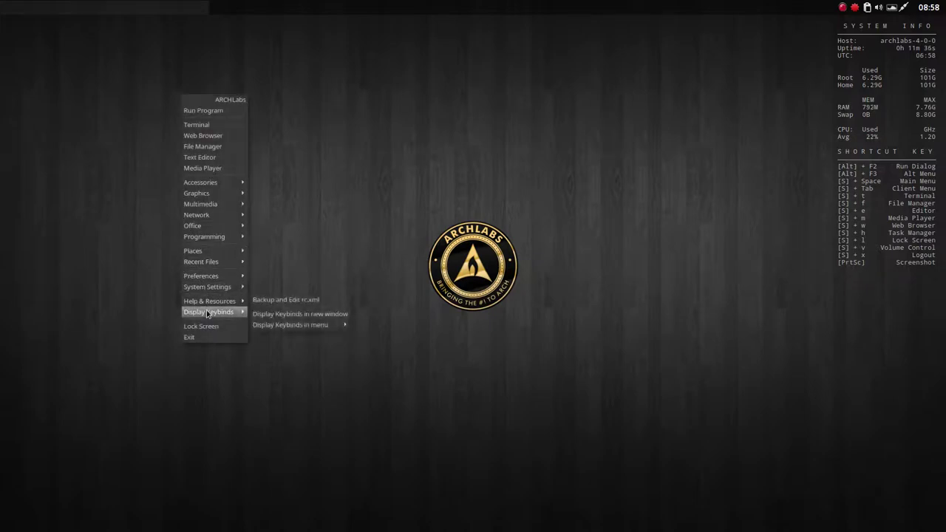
click(320, 316)
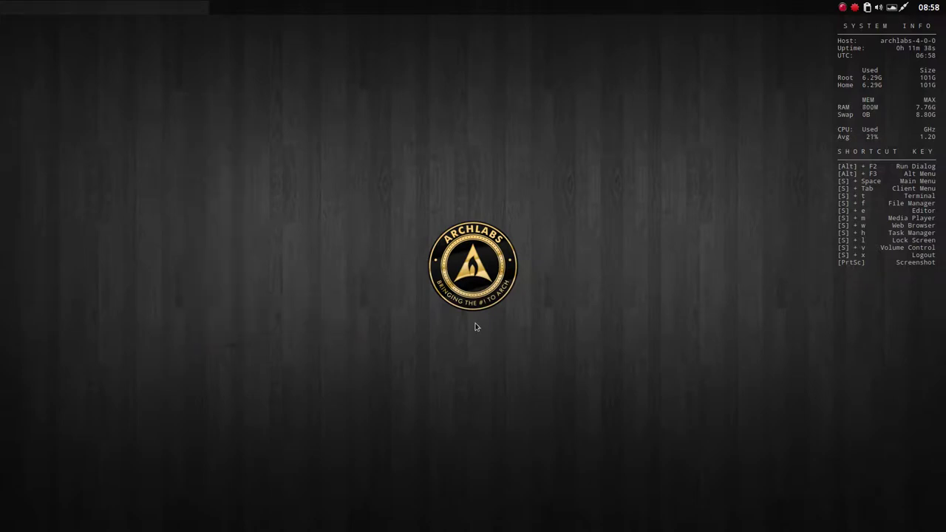
drag(474, 152, 360, 36)
drag(528, 149, 543, 97)
click(527, 37)
Open Openbox's rc.xml for editing from the desktop preferences and place the cursor at the C-A-k keybind for obkey.
right_click(274, 213)
mouse_move(311, 269)
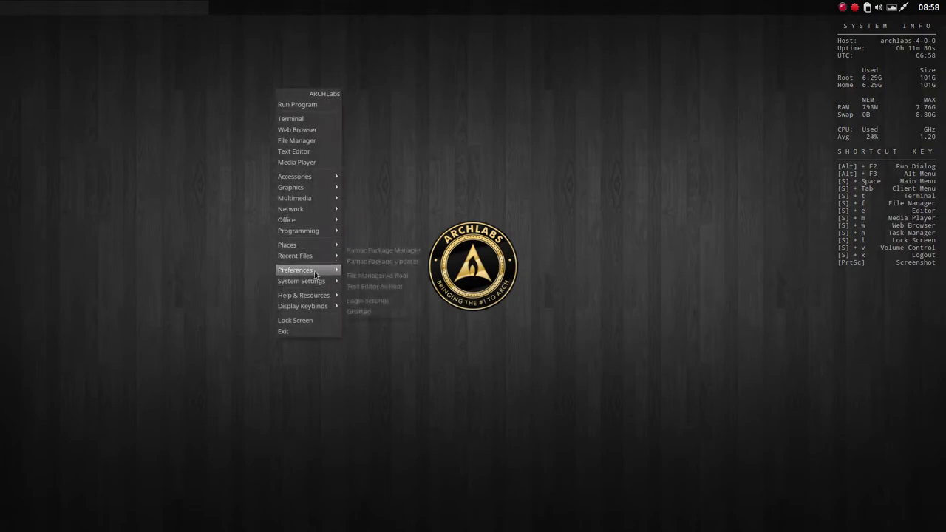
mouse_move(399, 186)
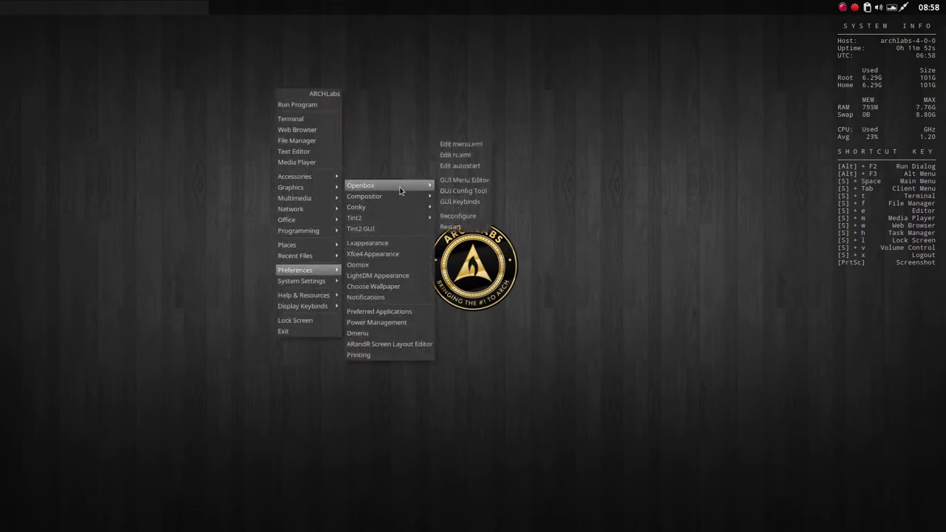
click(458, 156)
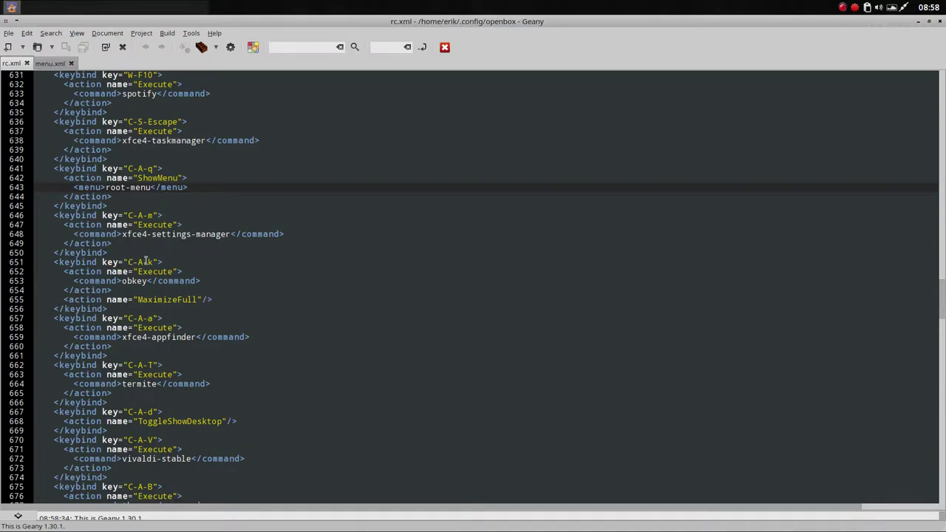
click(150, 262)
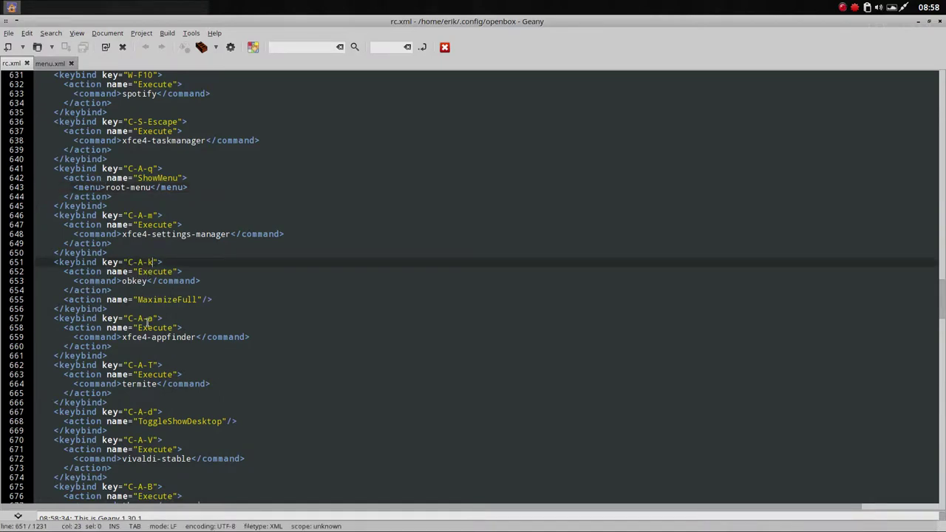
Test the C-A-k keybind by launching obkey, close it, and close the editor after viewing the neighbouring keybinds.
key(ctrl+alt+k)
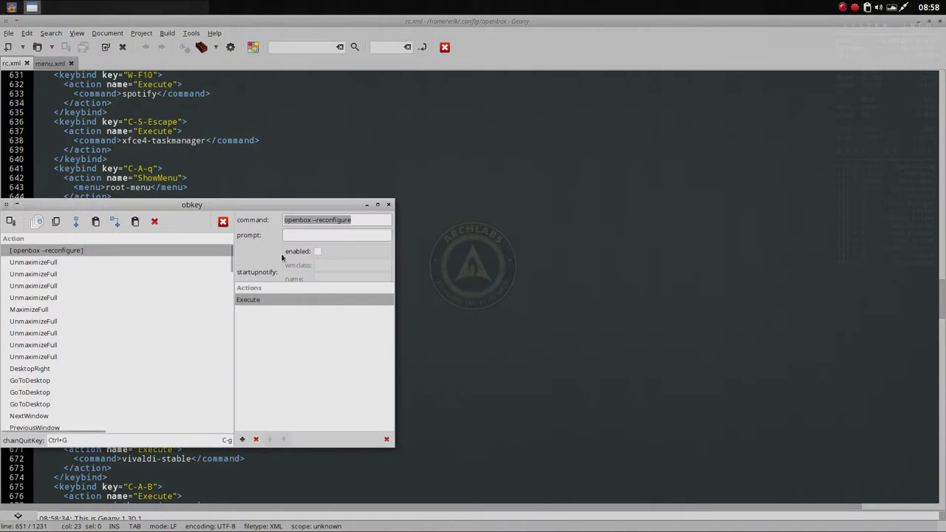
click(388, 204)
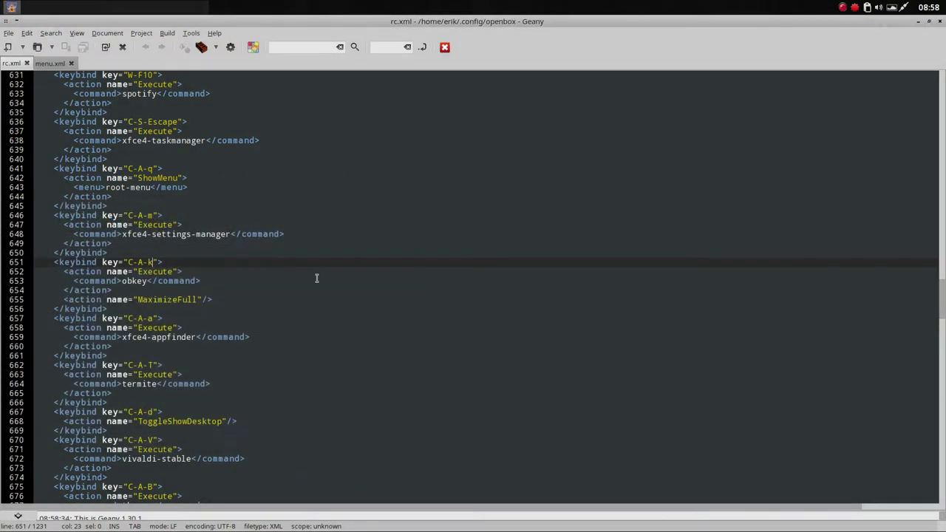
scroll(128, 268, up, 7)
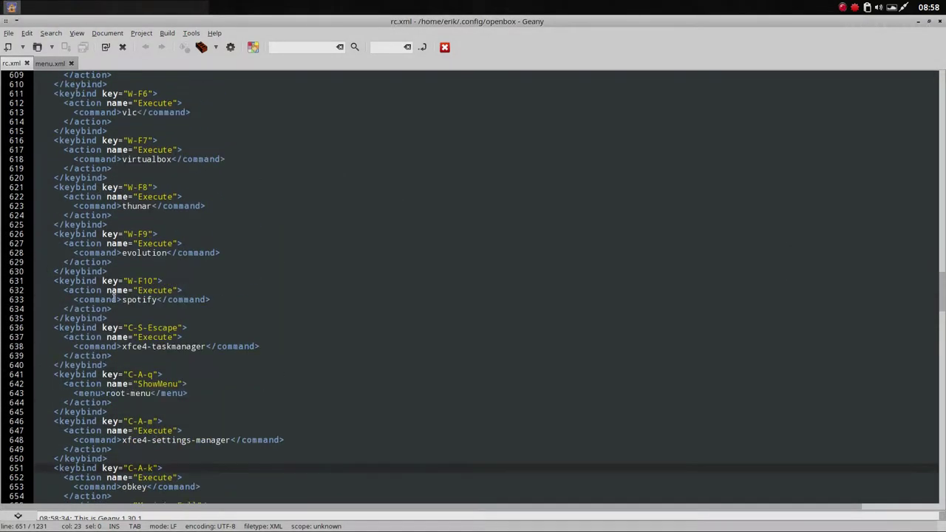
click(939, 20)
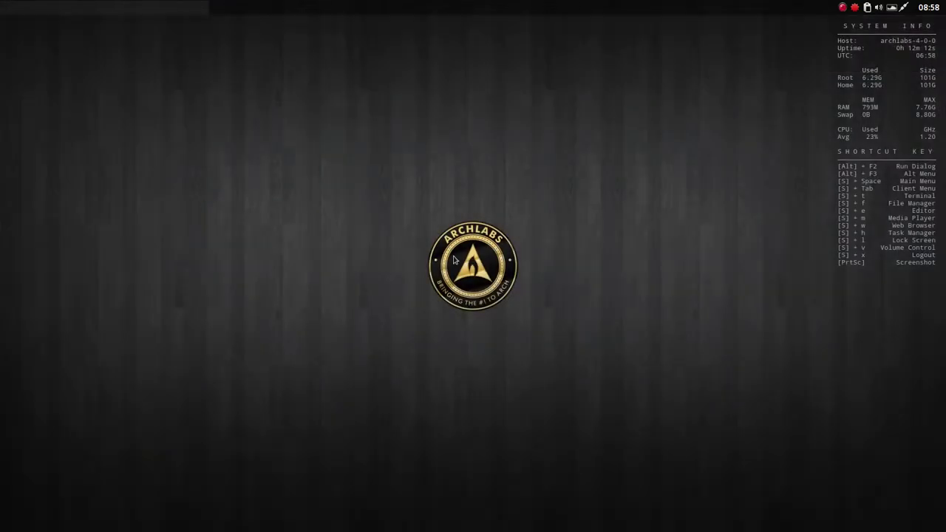
Examine the Openbox configuration entries under the desktop menu's preferences and dismiss the menu.
right_click(351, 204)
mouse_move(387, 258)
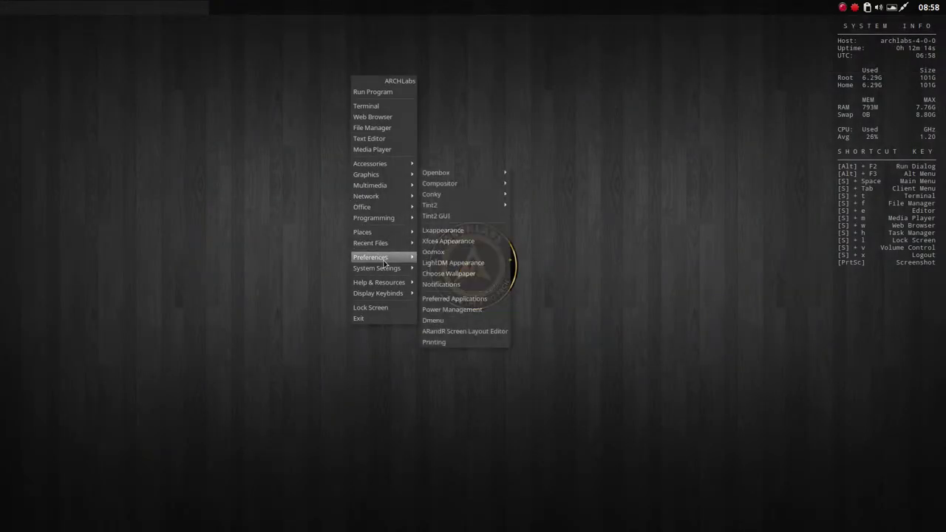
mouse_move(490, 172)
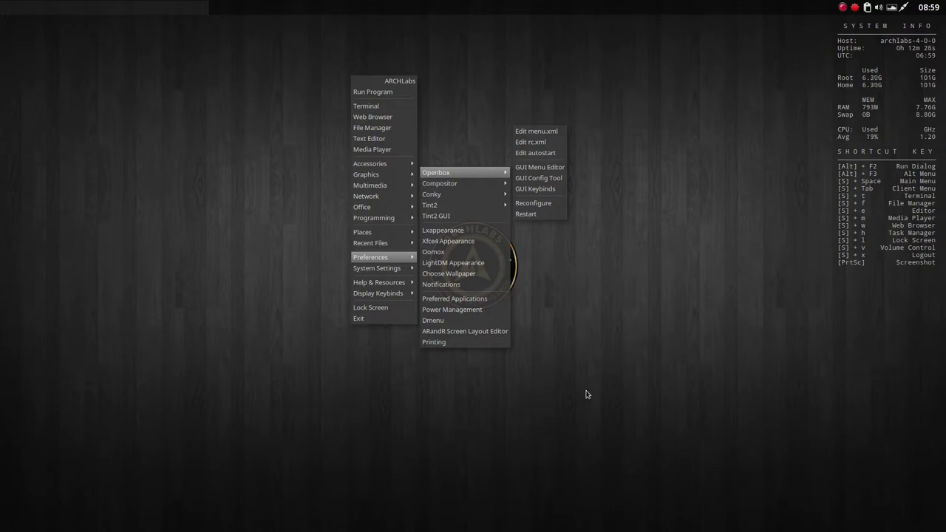
click(577, 347)
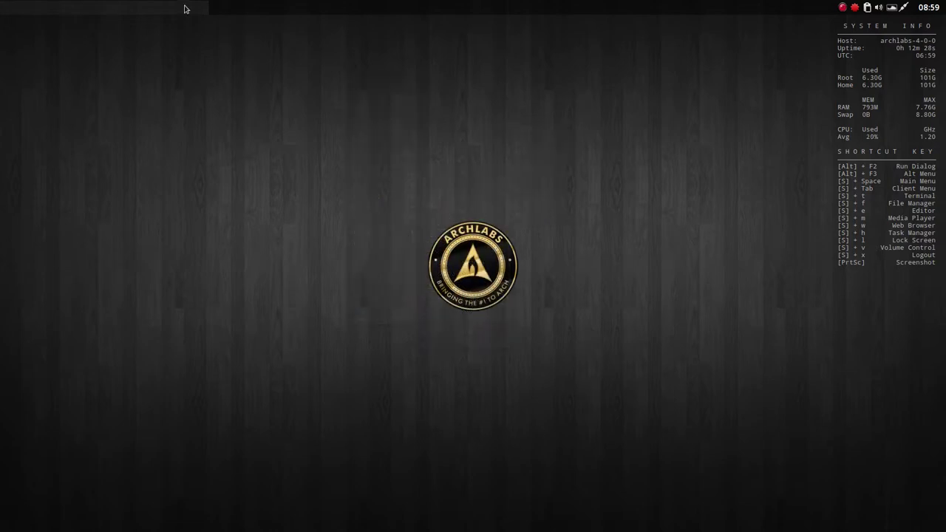
Switch through the second workspace to the third, look over the wallpaper changer's options, and dismiss them.
click(332, 8)
click(443, 9)
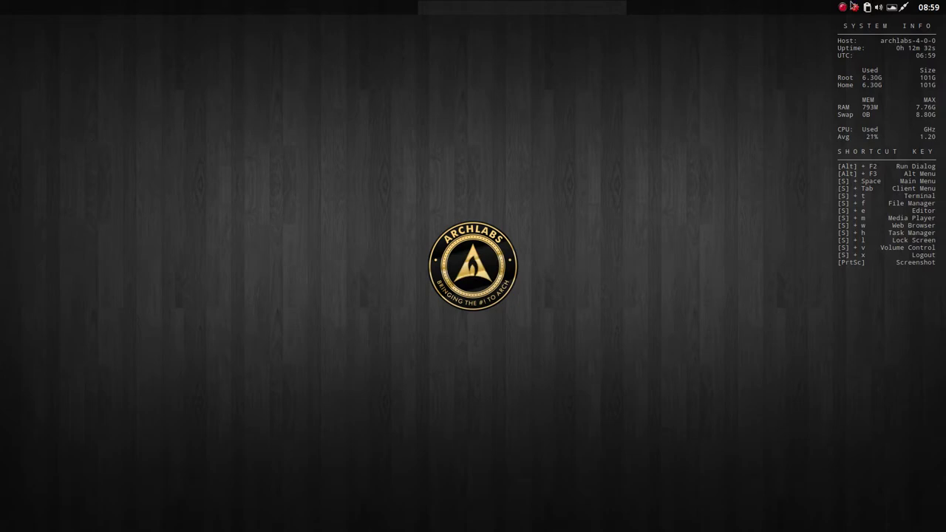
click(892, 8)
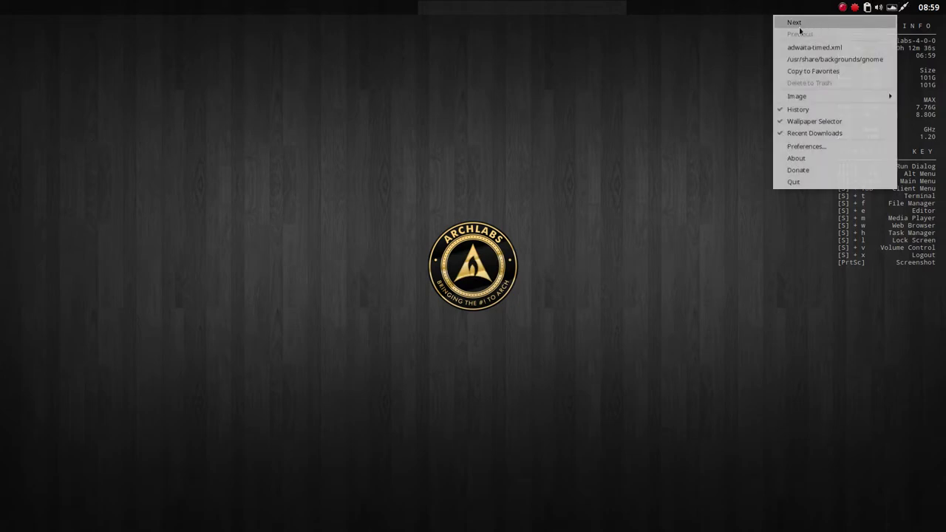
click(702, 107)
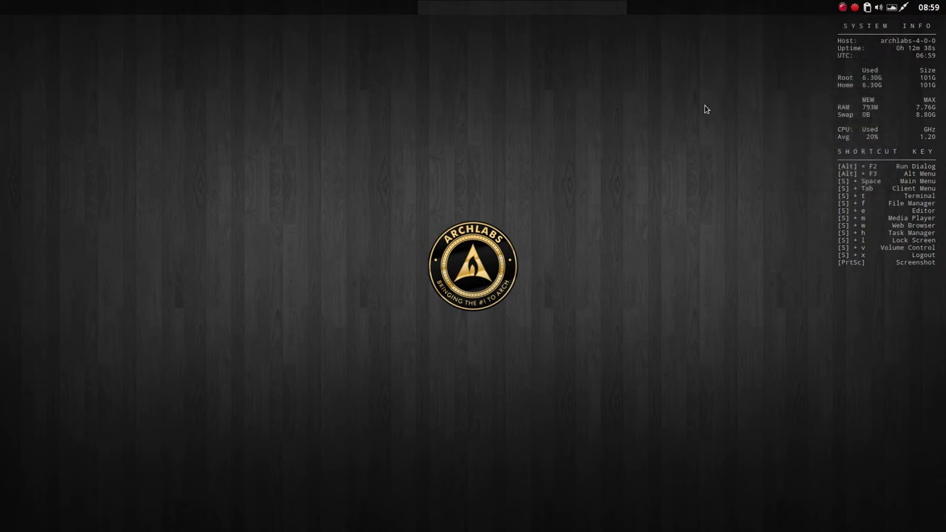